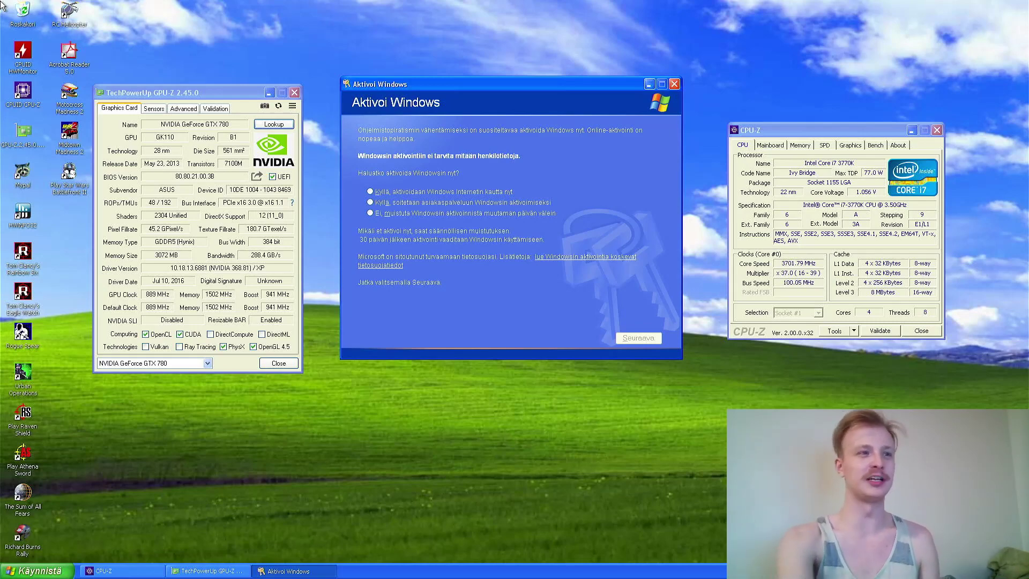
Bring GPU-Z forward showing the GTX 780, then nudge the CPU-Z window slightly right.
left_click(218, 96)
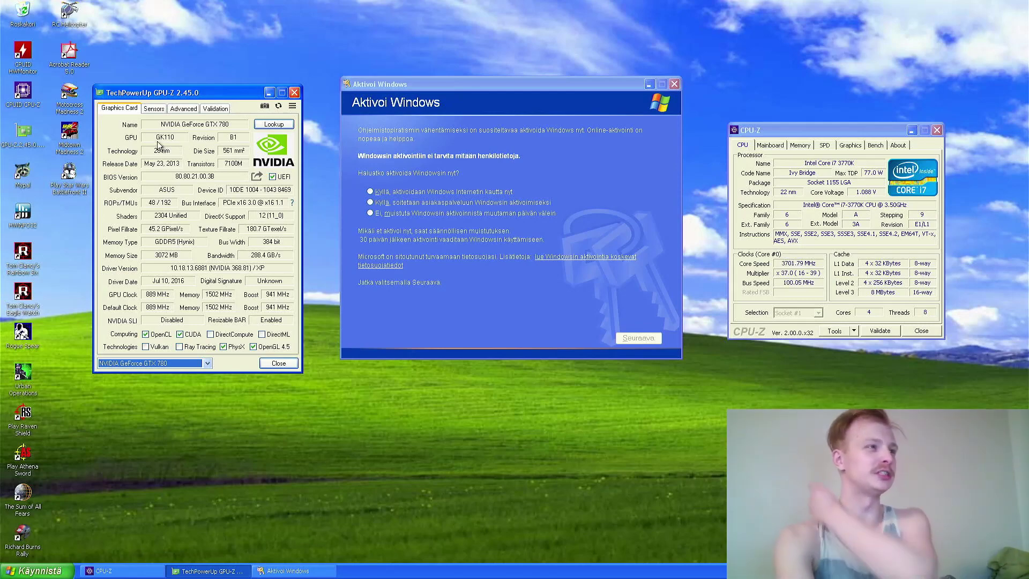
mouse_move(182, 151)
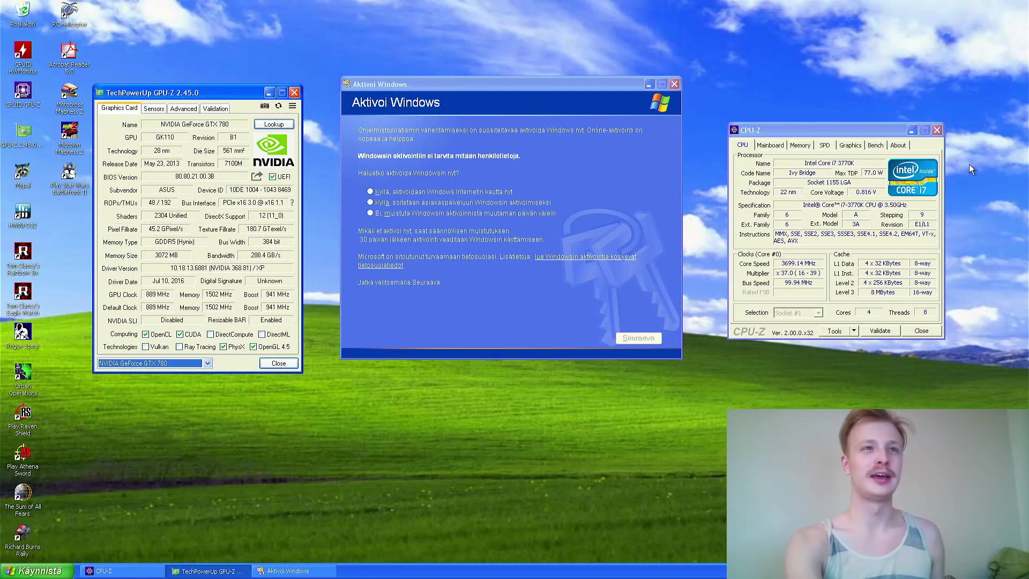
left_click(789, 128)
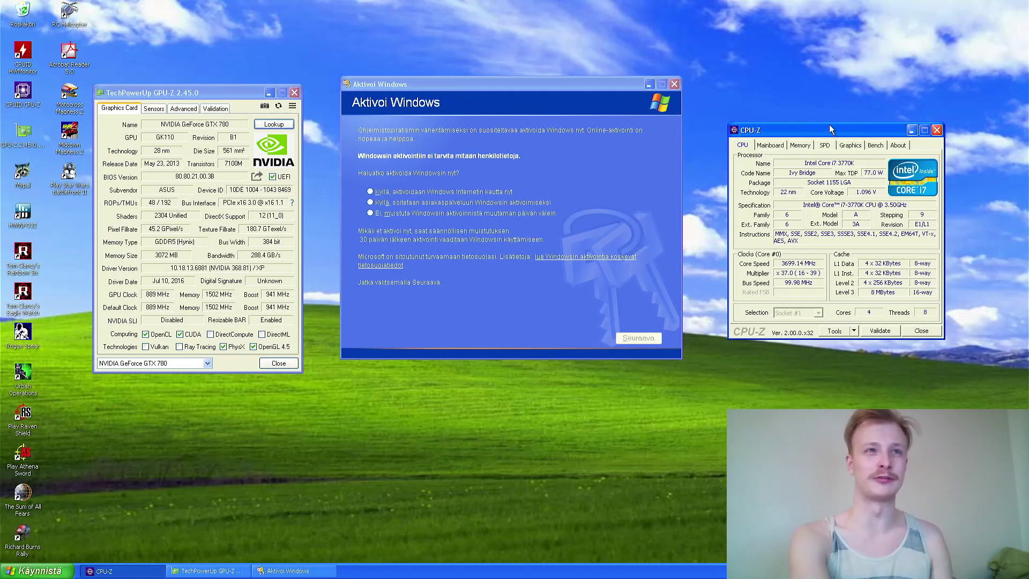
mouse_move(827, 126)
left_mouse_down()
mouse_move(805, 123)
mouse_move(812, 114)
mouse_move(876, 140)
mouse_move(866, 118)
mouse_move(835, 114)
left_mouse_up()
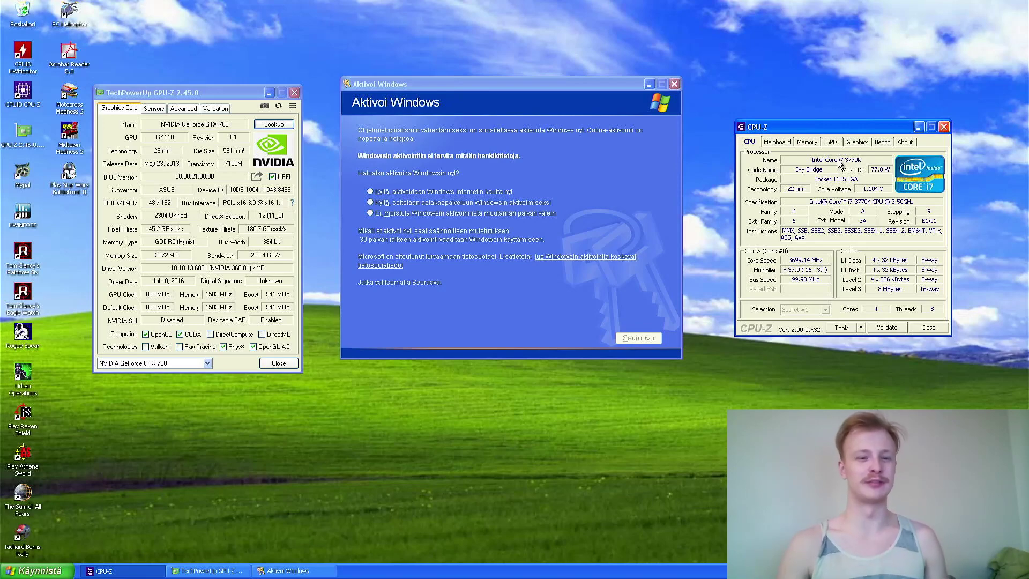
Choose the 'Kyllä, soitetaan asiakaspalveluun' phone activation option and continue with Seuraava.
left_click(462, 83)
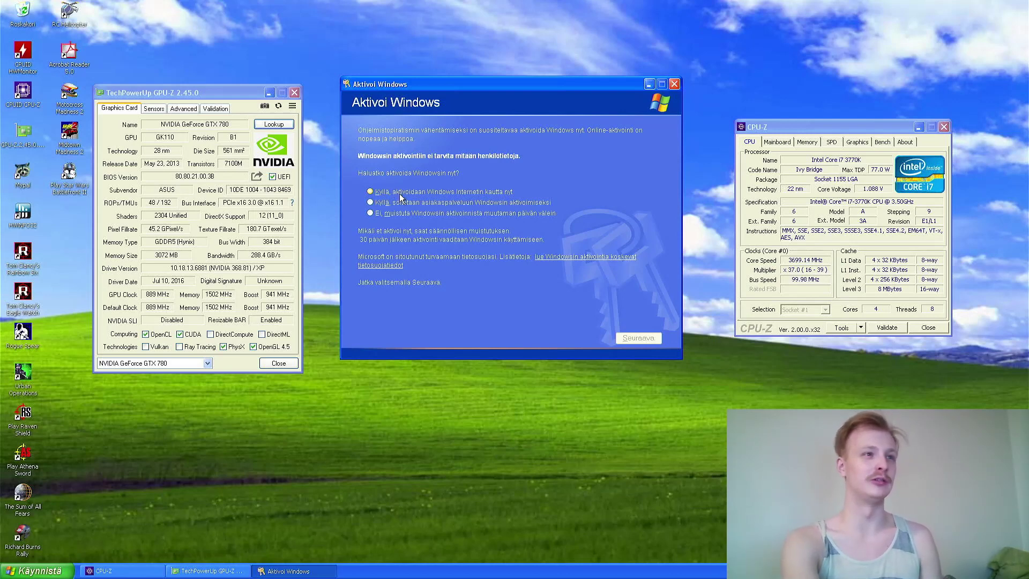
left_click(404, 202)
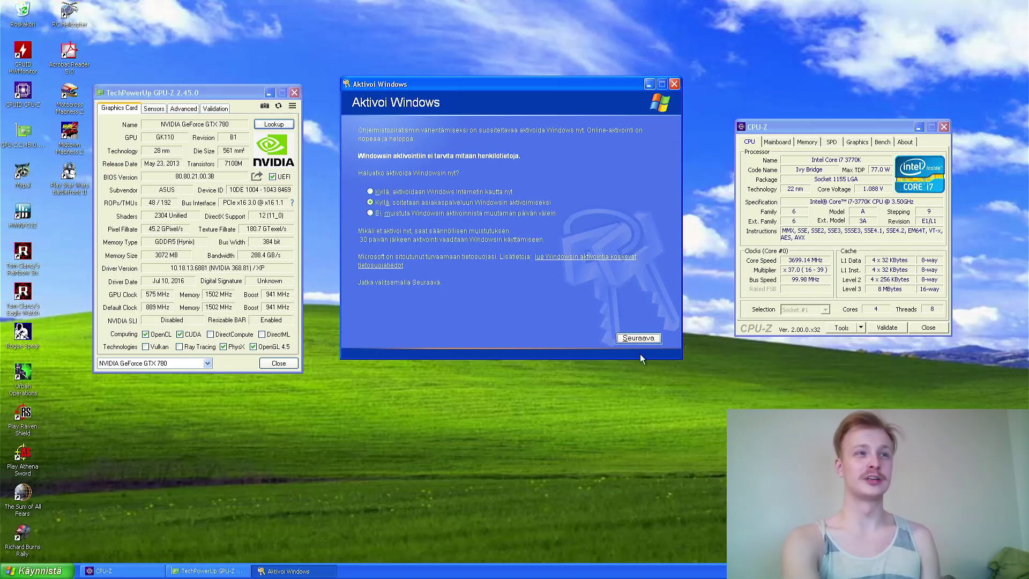
left_click(639, 338)
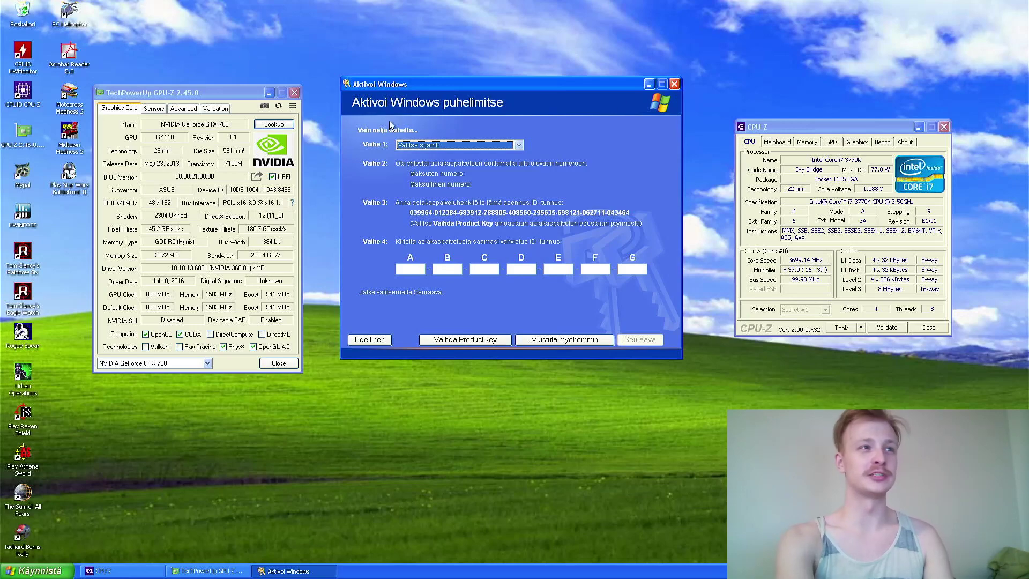
Select Suomi as the location in the Vaihe 1 country dropdown.
left_click(518, 146)
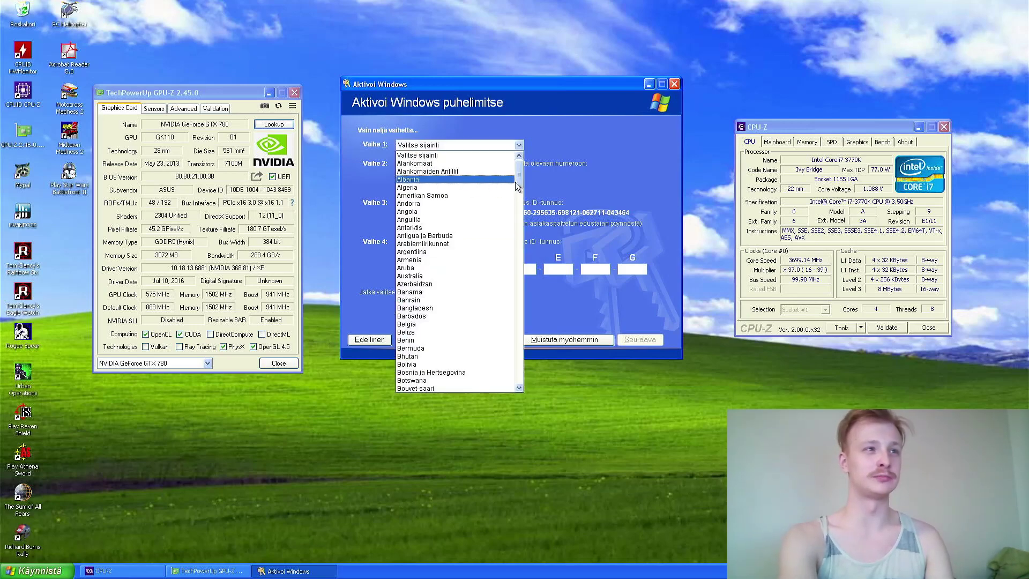
left_click_drag(518, 178, 506, 327)
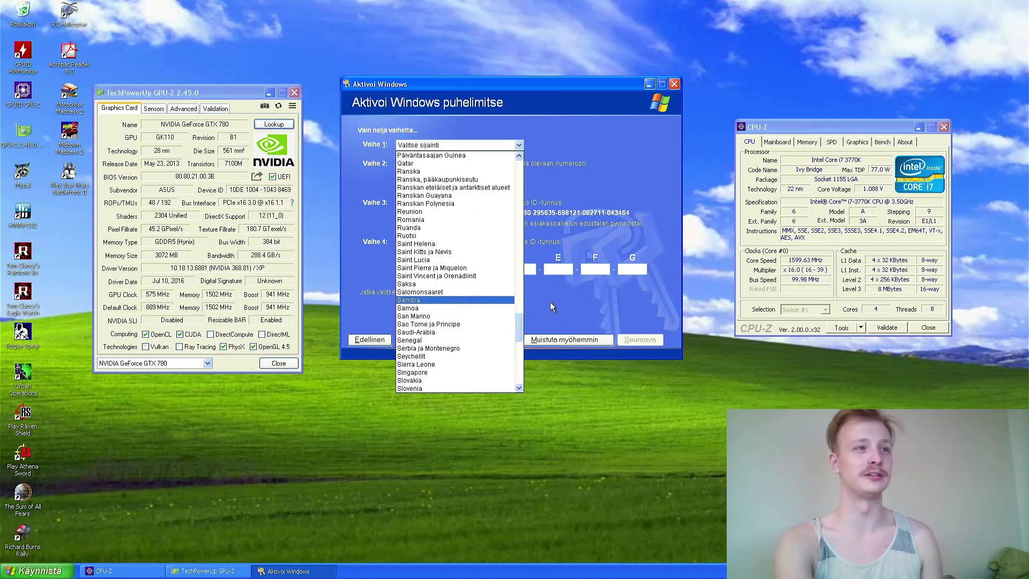
scroll(518, 331, "down", 7)
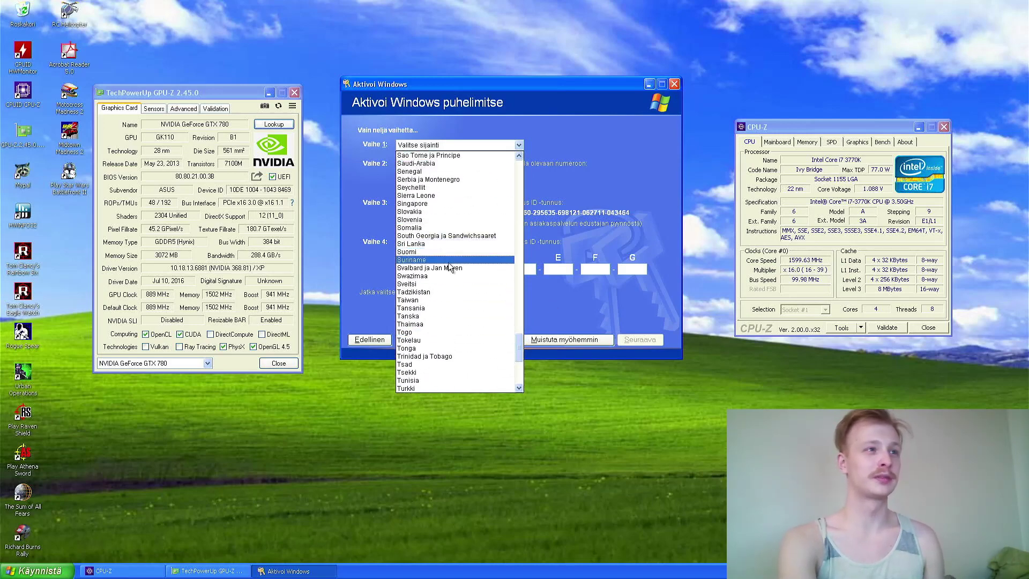
left_click(451, 252)
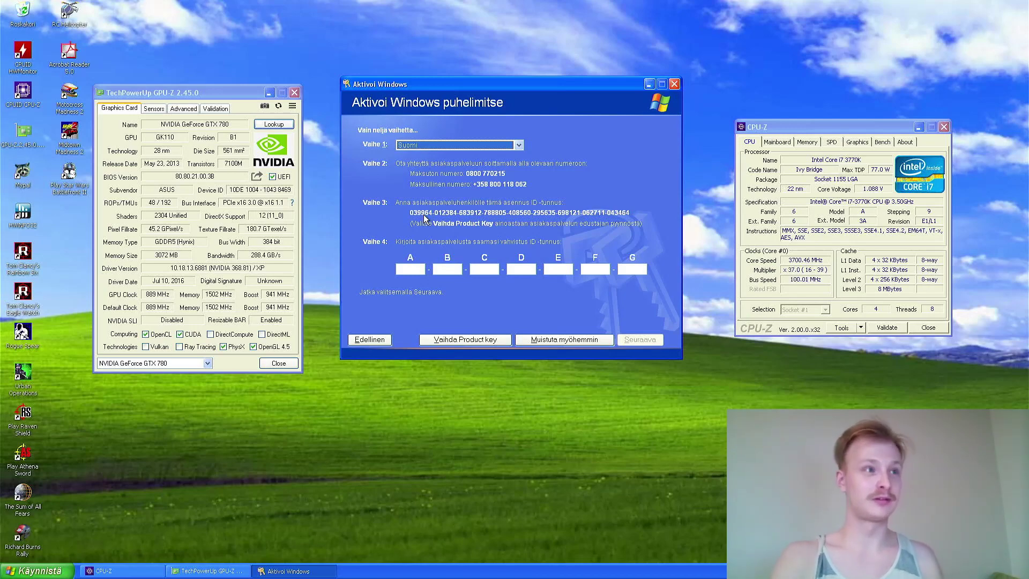
Place the cursor in confirmation ID box A under Vaihe 4.
left_click(400, 271)
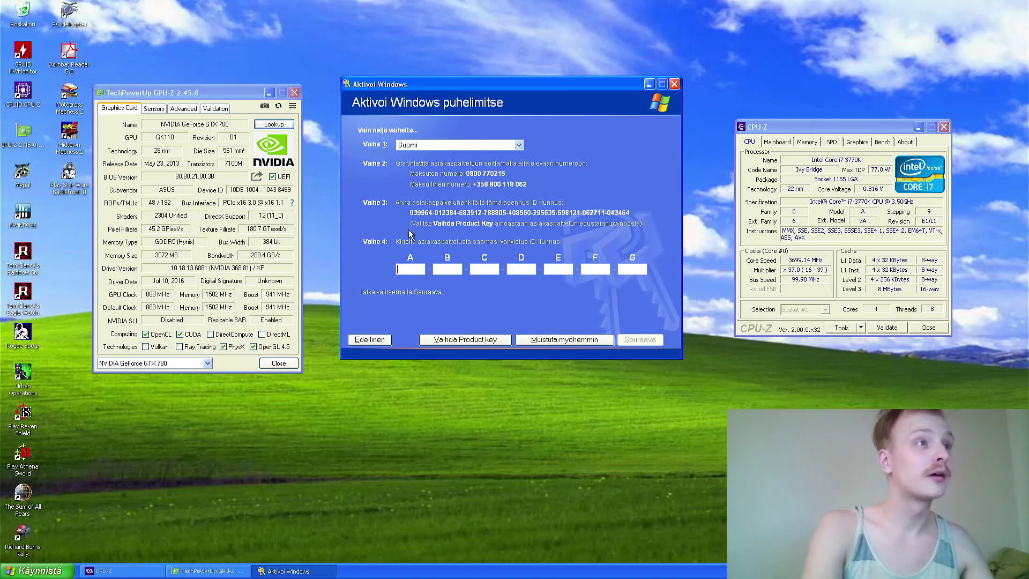
Enter the phone-provided confirmation ID groups into boxes A through F and begin box G.
left_click(410, 263)
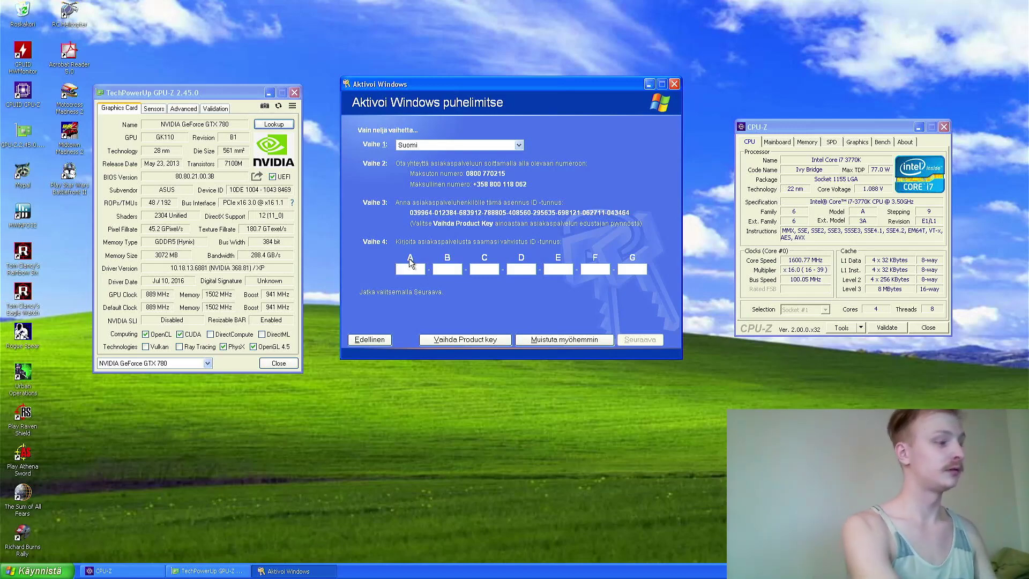
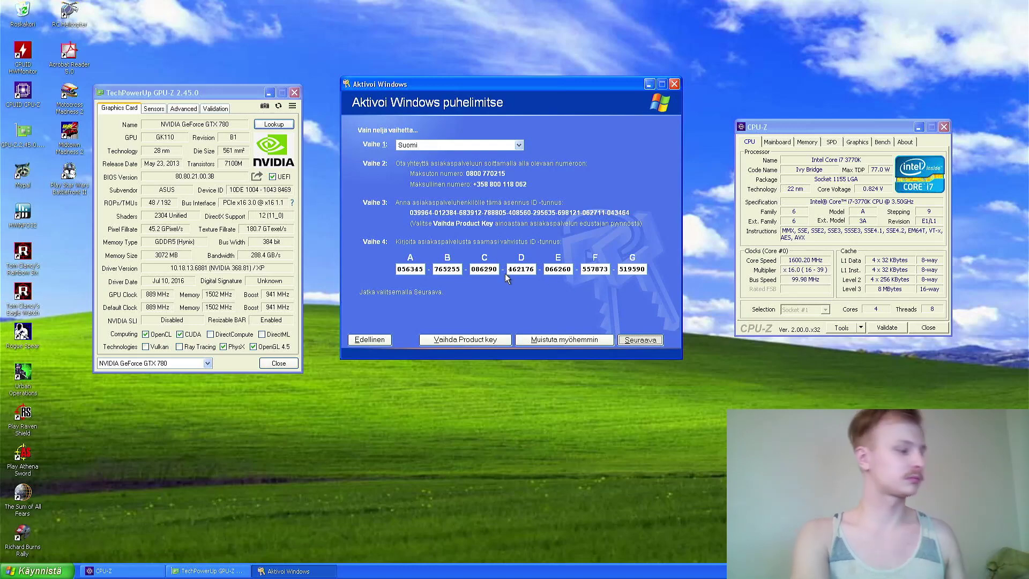
Submit the confirmation ID, dismiss GPU-Z's screenshot notice, and finish with Valmis.
key("Return")
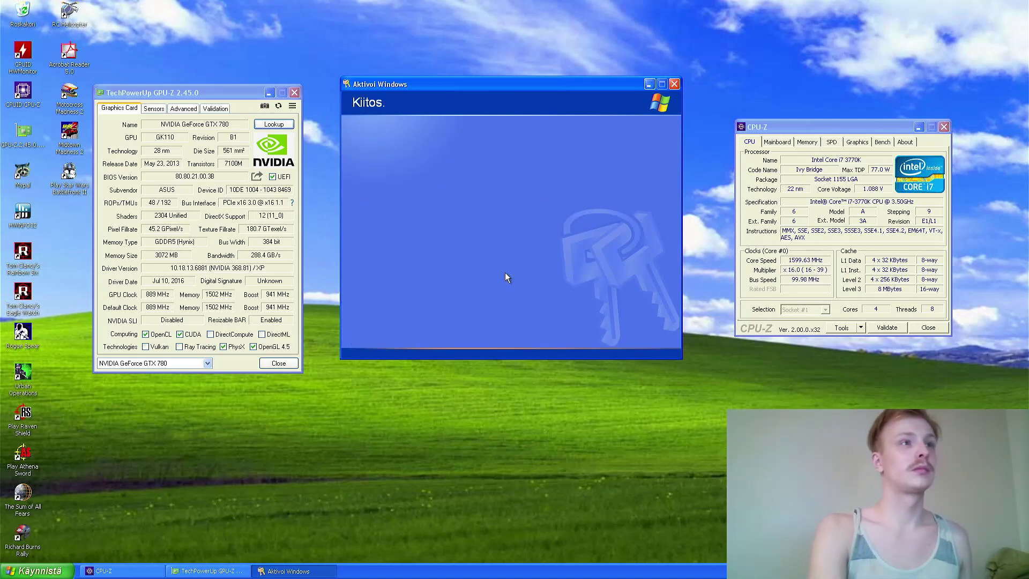
key("Print")
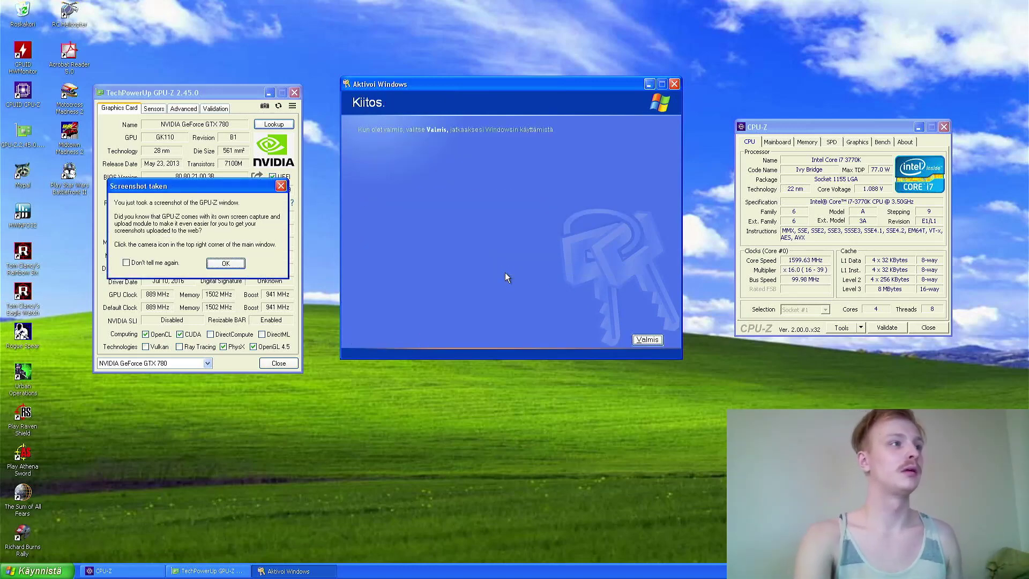
left_click(280, 185)
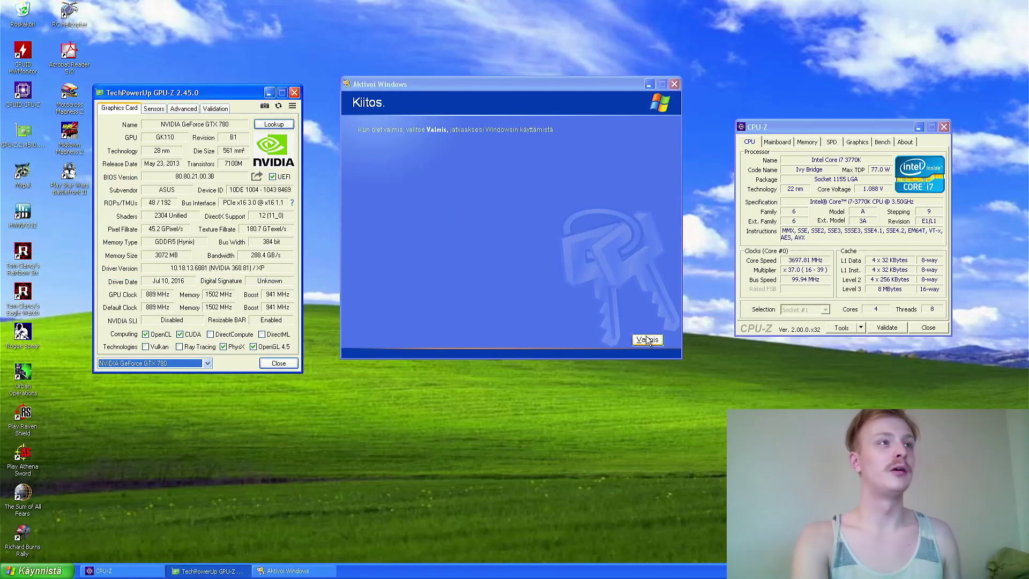
left_click(648, 339)
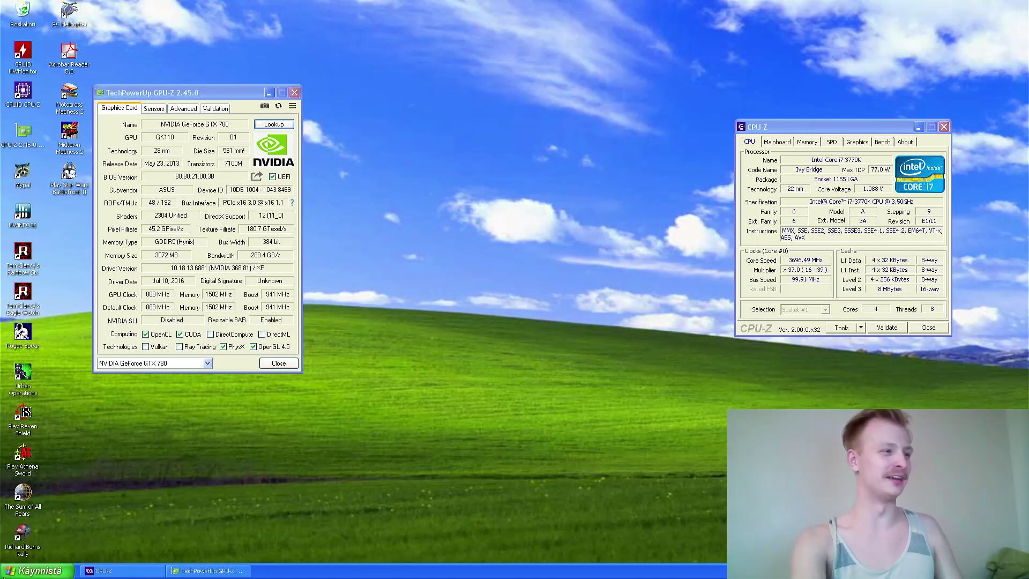
Close both the GPU-Z and CPU-Z windows.
left_click(294, 93)
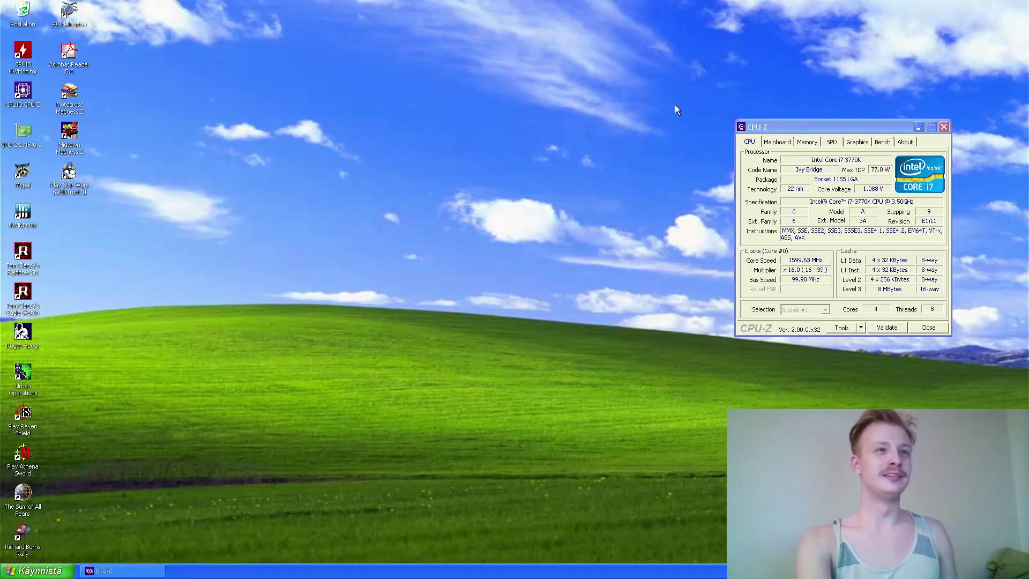
left_click(945, 127)
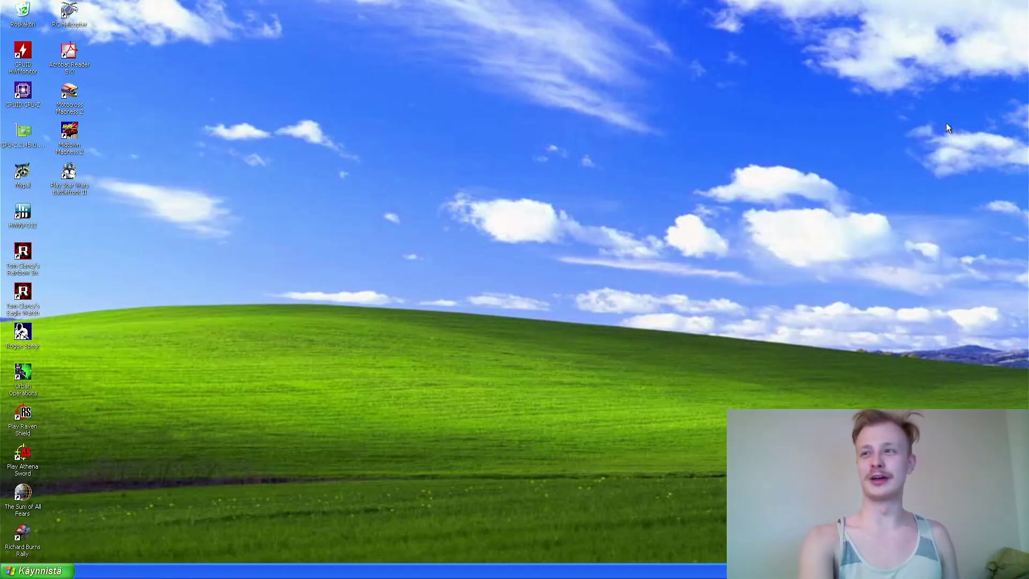